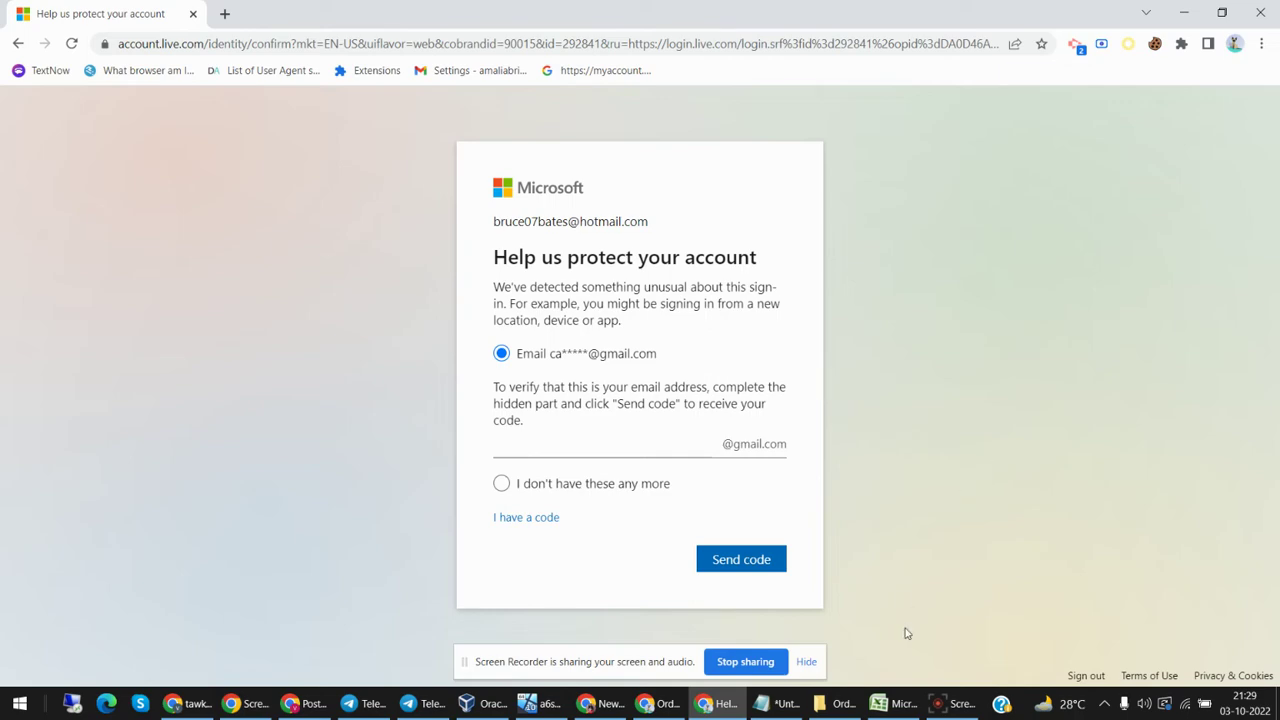
- Paste the security email from spreadsheet cell I2 into the Microsoft email field
{"action": "left_click", "coordinate": [903, 701]}
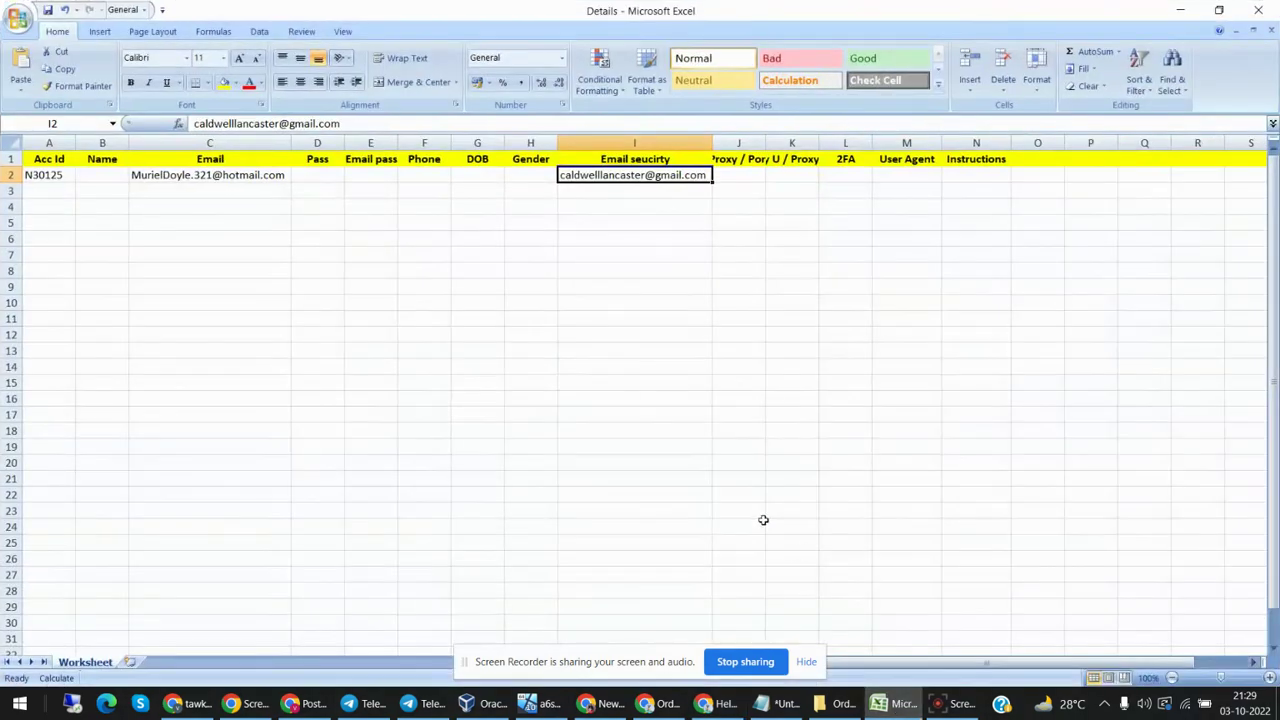
{"action": "key", "text": "ctrl+c"}
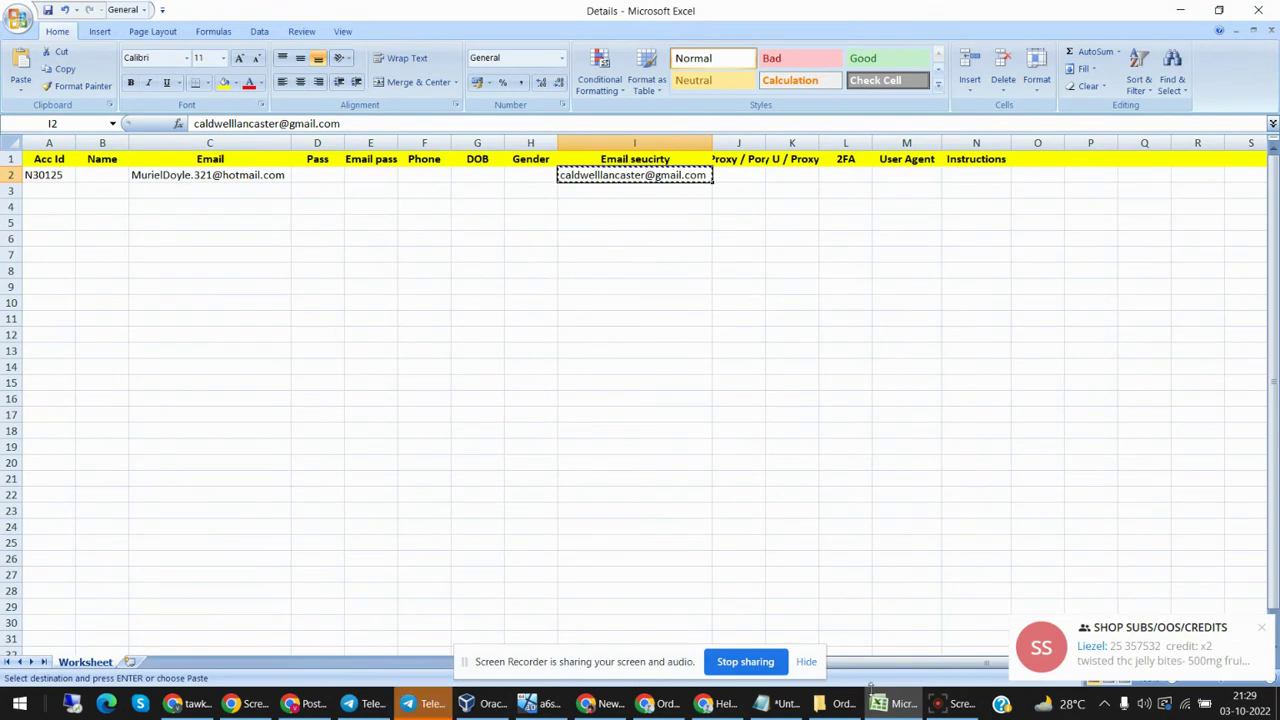
{"action": "key", "text": "alt+Tab"}
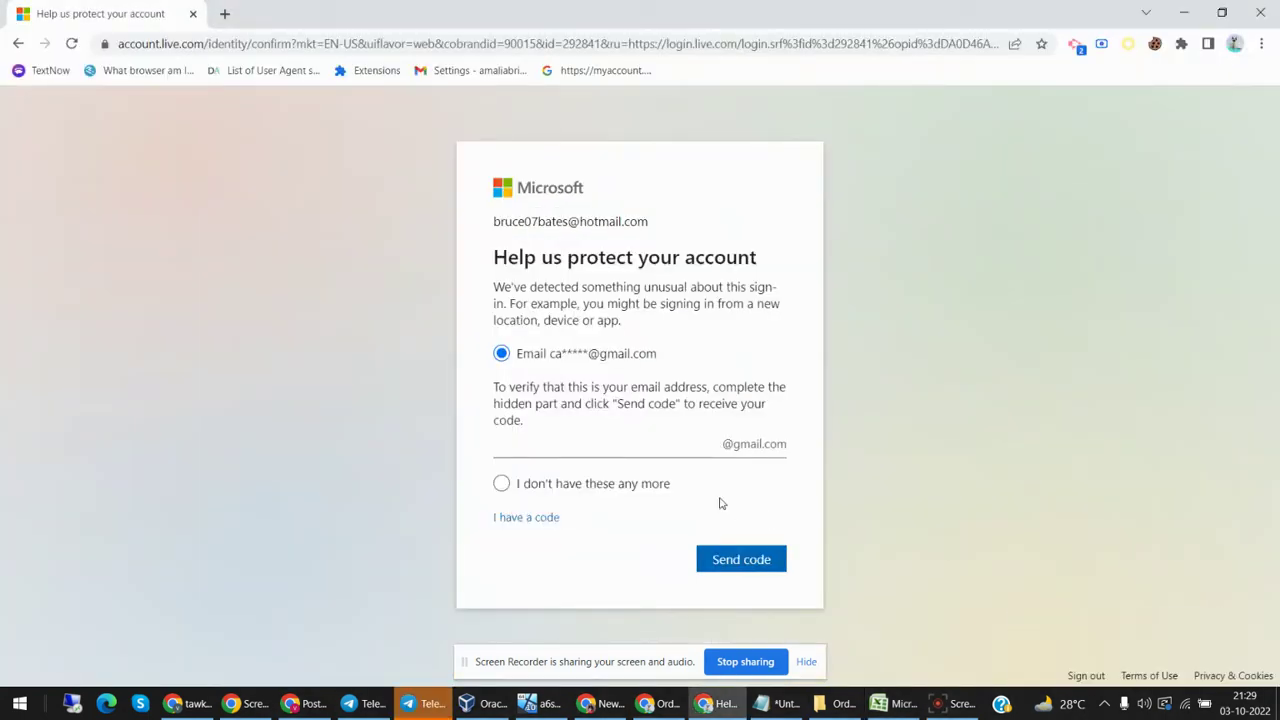
{"action": "key", "text": "ctrl+v"}
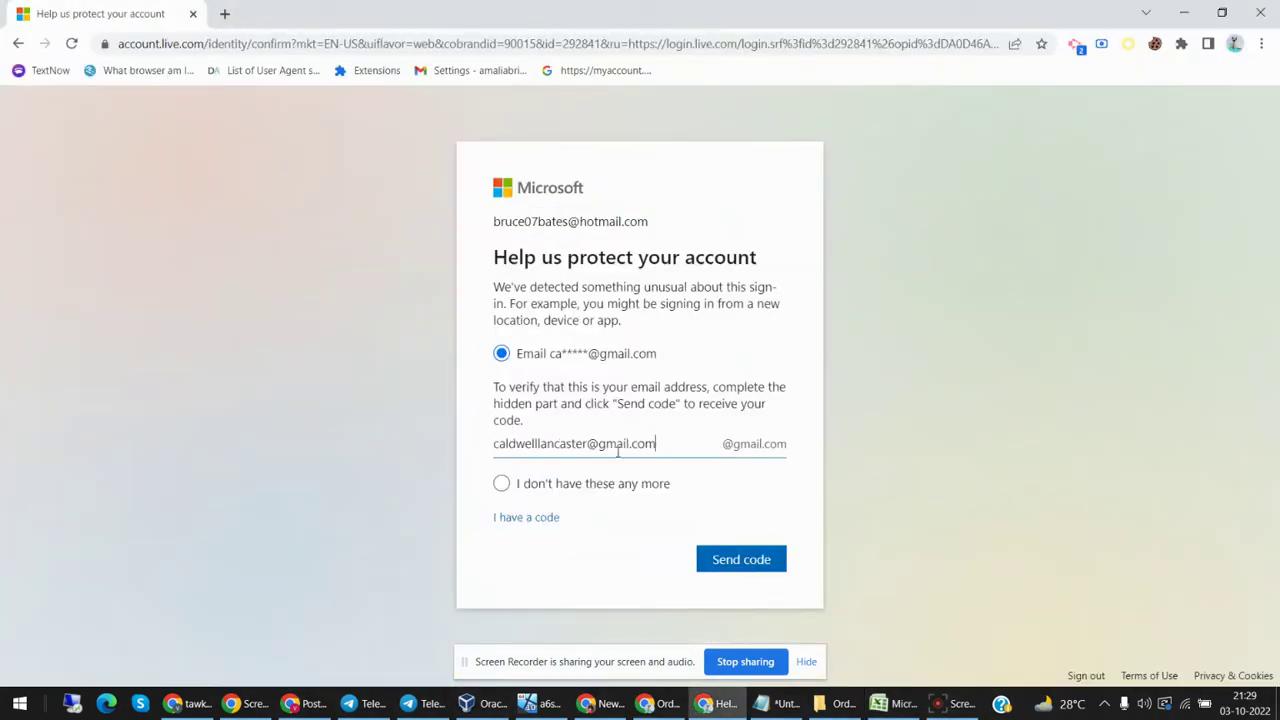
{"action": "left_click", "coordinate": [588, 443]}
{"action": "left_click_drag", "start_coordinate": [588, 443], "coordinate": [691, 443]}
{"action": "key", "text": "BackSpace"}
{"action": "double_click", "coordinate": [770, 447]}
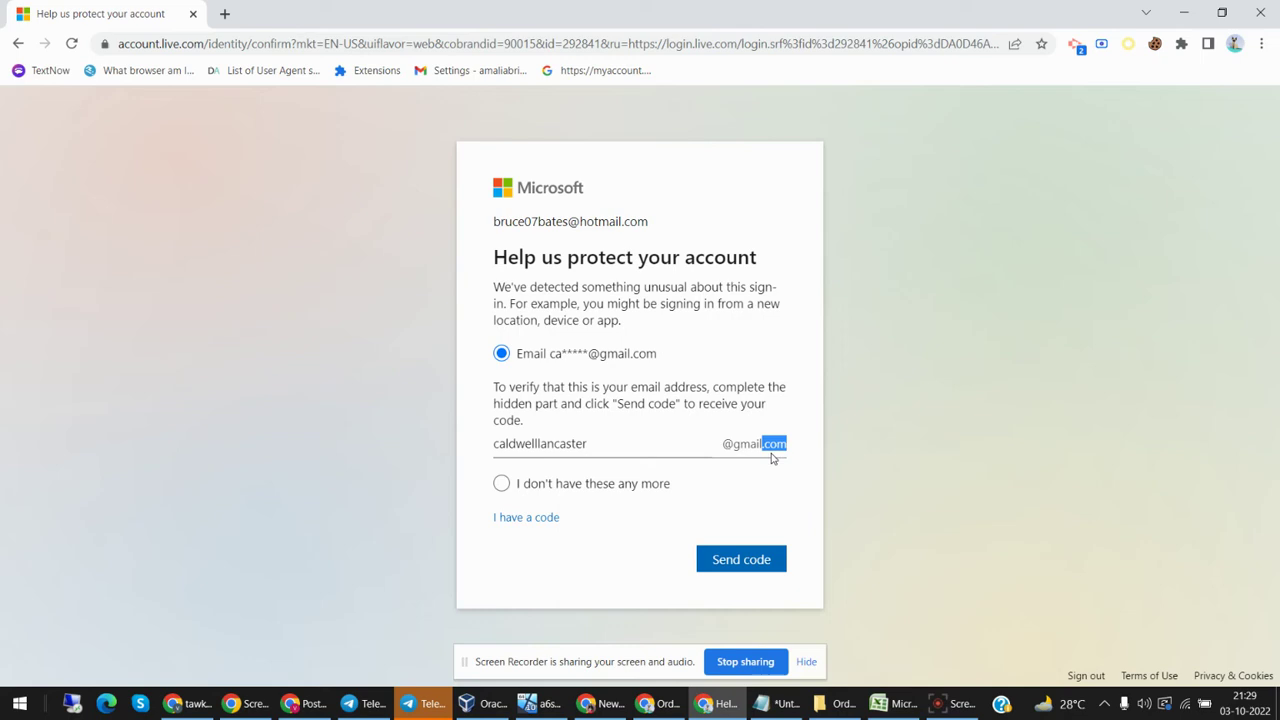
{"action": "left_click", "coordinate": [751, 566]}
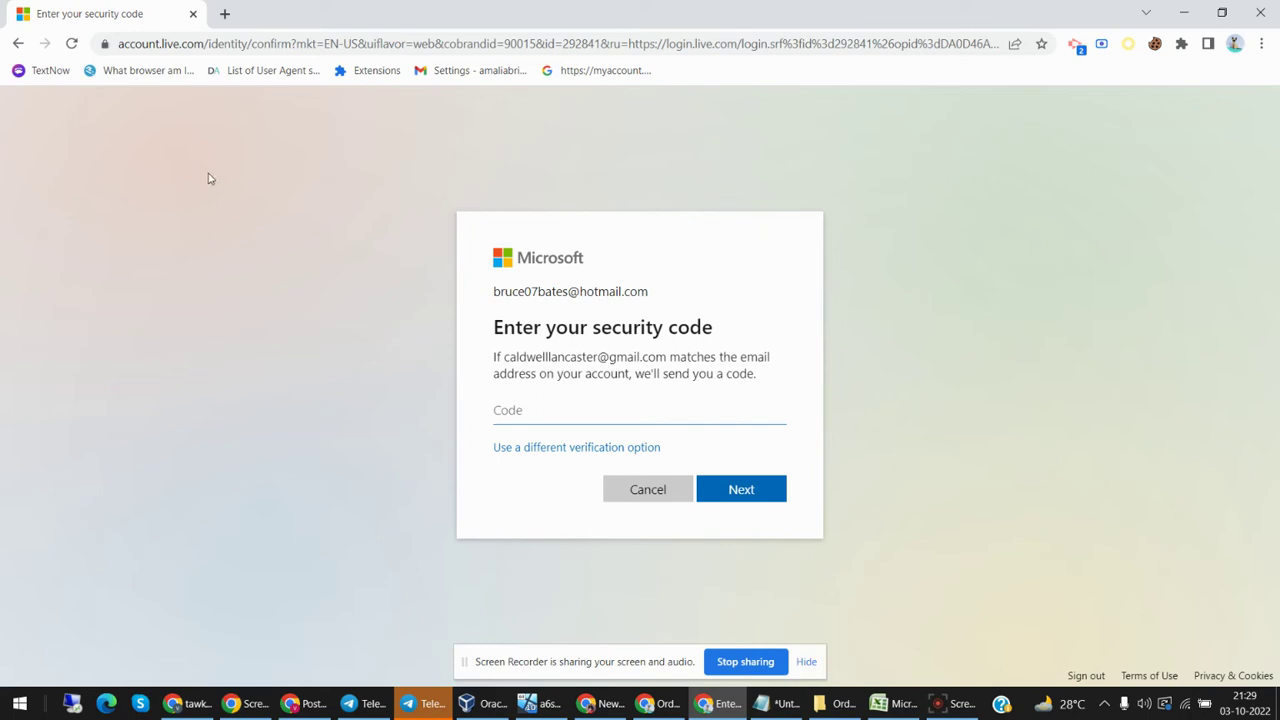
- Load socialaccounts.me/phone-code in a new Chrome tab
{"action": "left_click", "coordinate": [226, 16]}
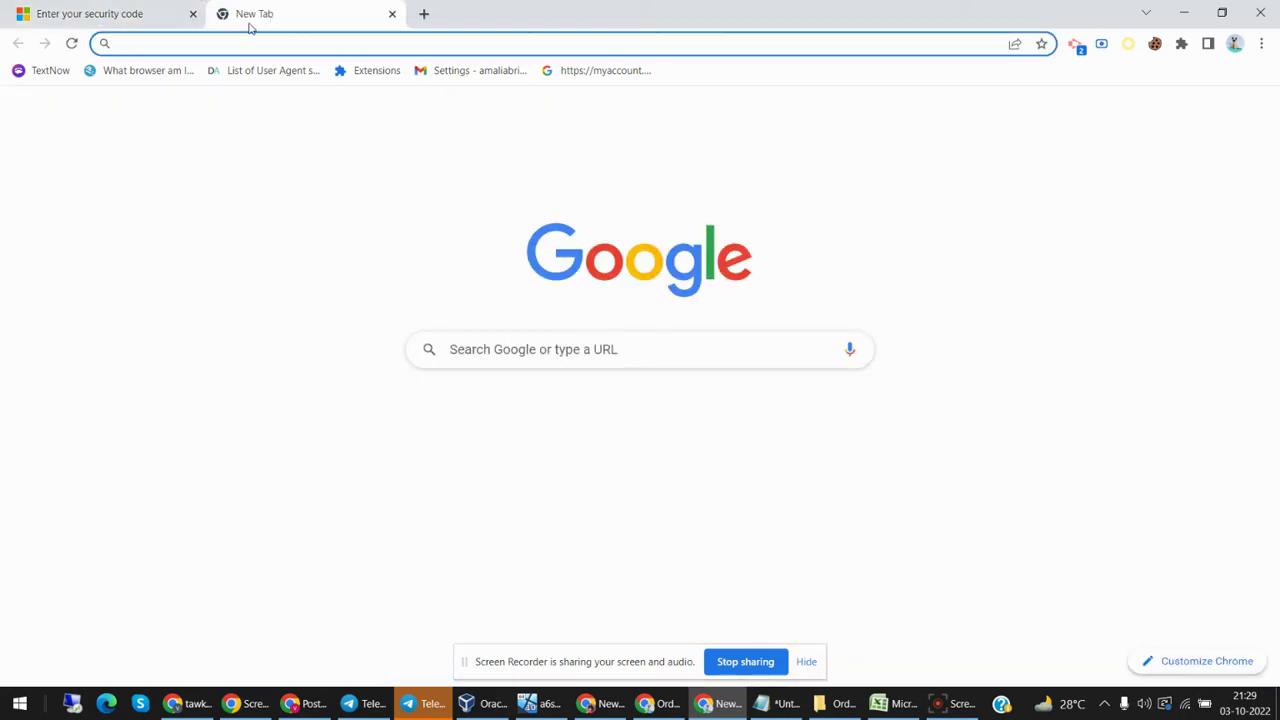
{"action": "type", "text": "sociala"}
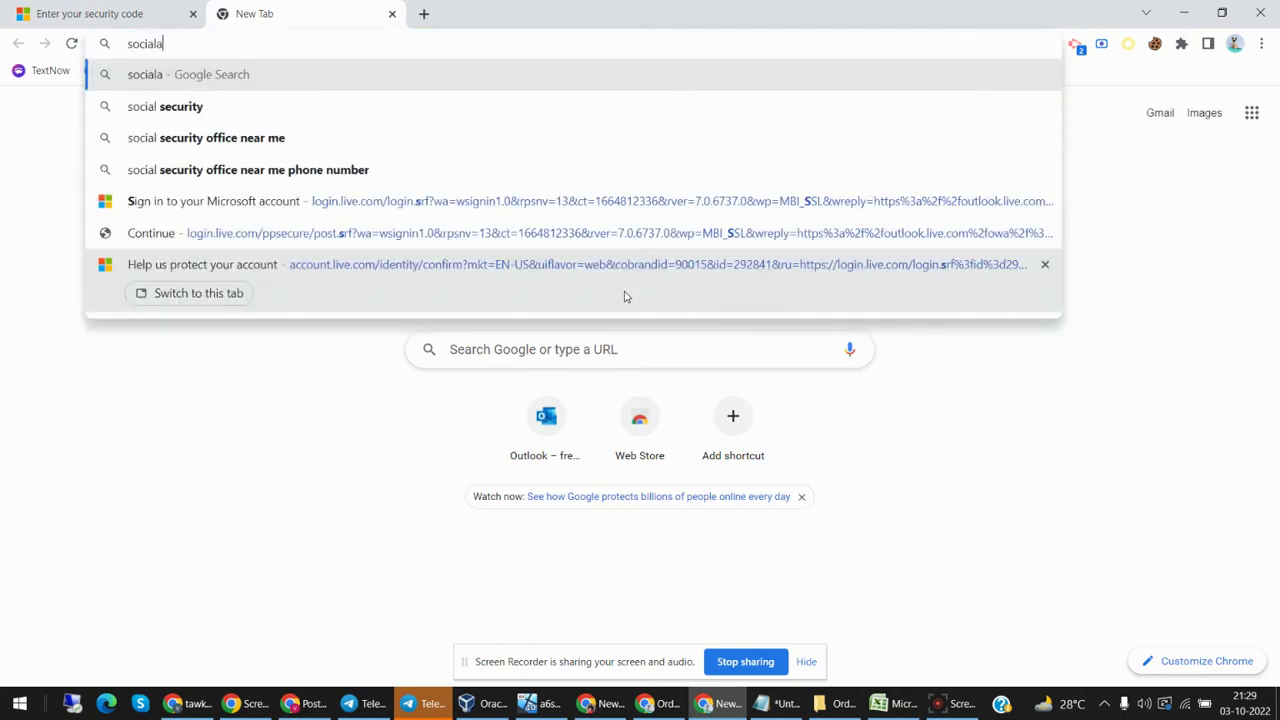
{"action": "type", "text": "ccounts.me"}
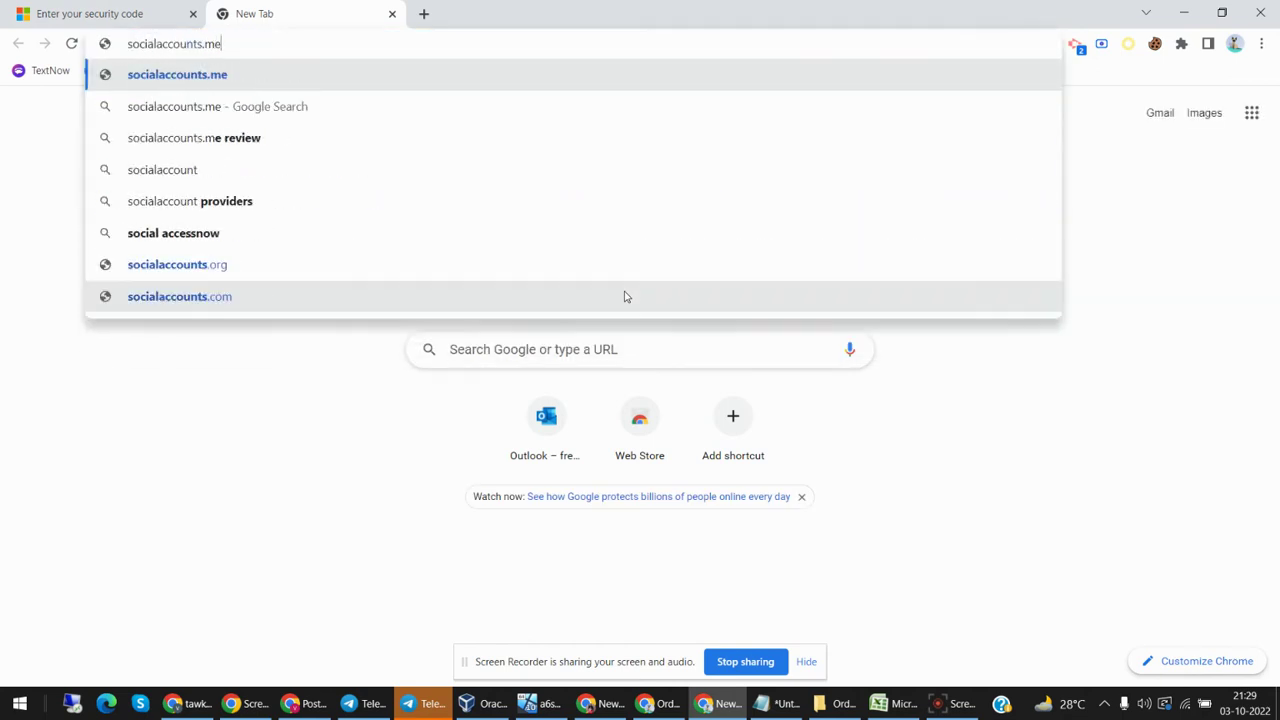
{"action": "type", "text": "/phone-code"}
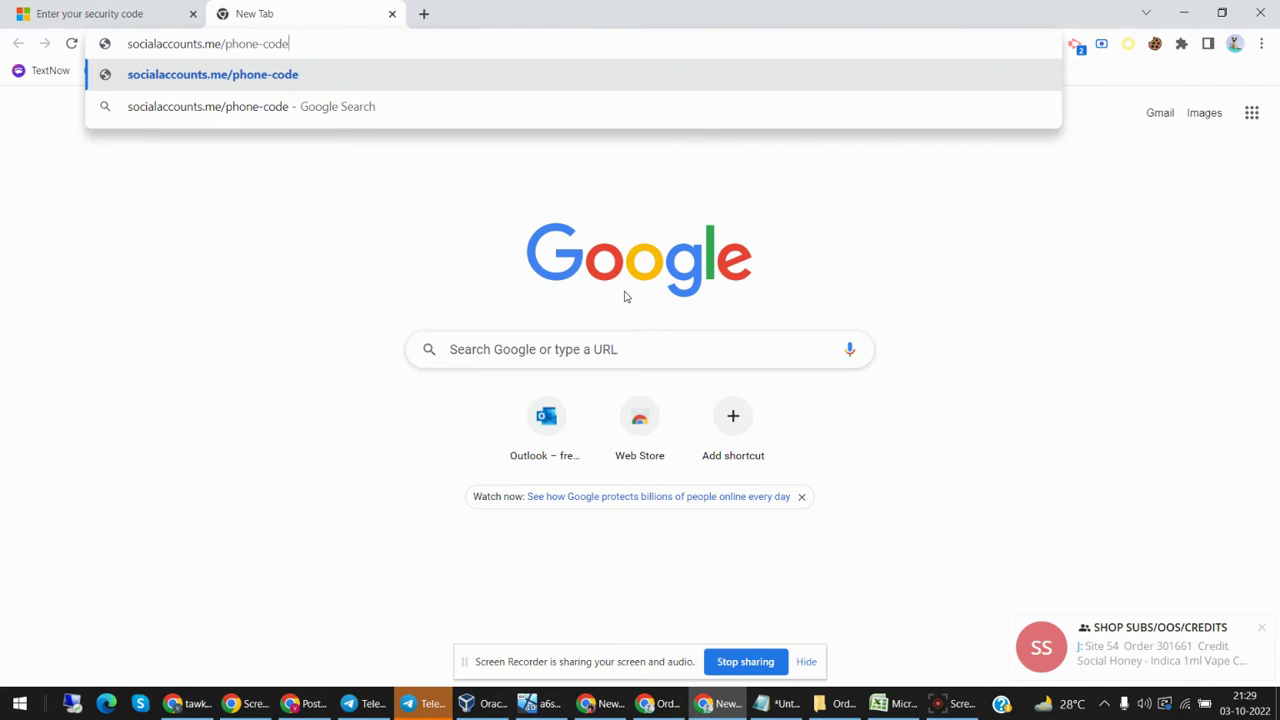
{"action": "key", "text": "Return"}
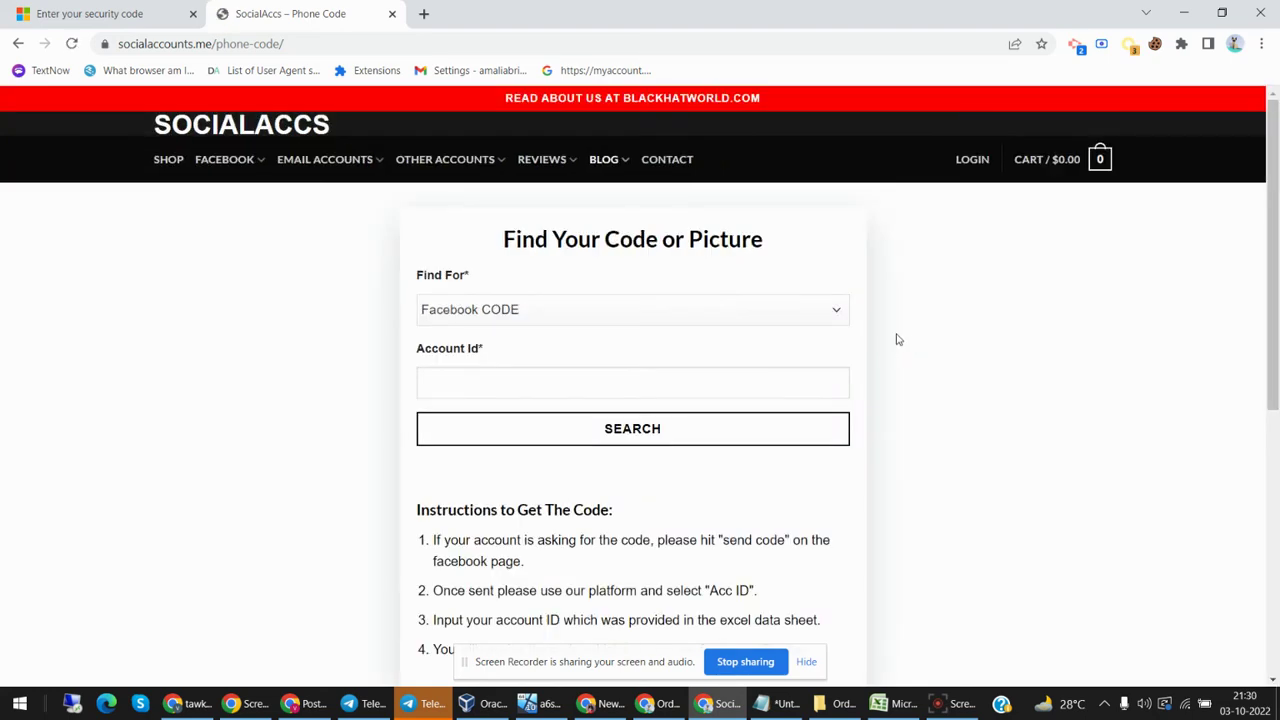
{"action": "left_click", "coordinate": [671, 315]}
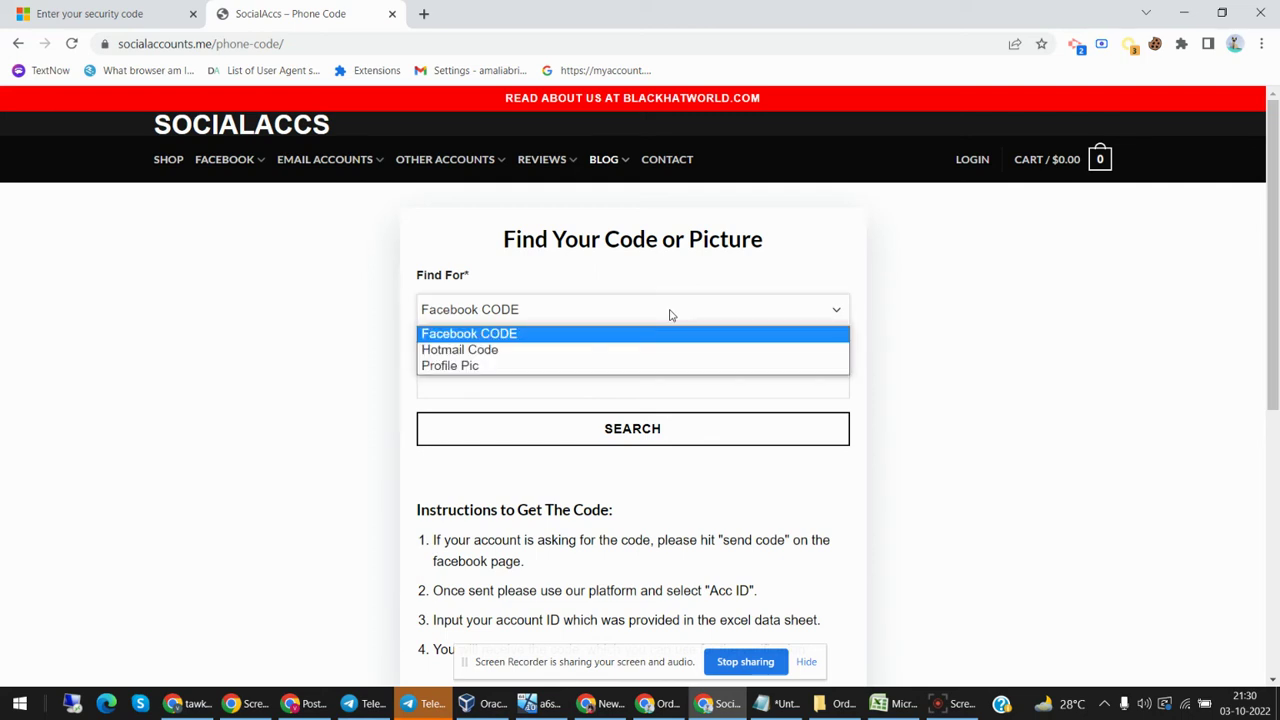
{"action": "left_click", "coordinate": [513, 354]}
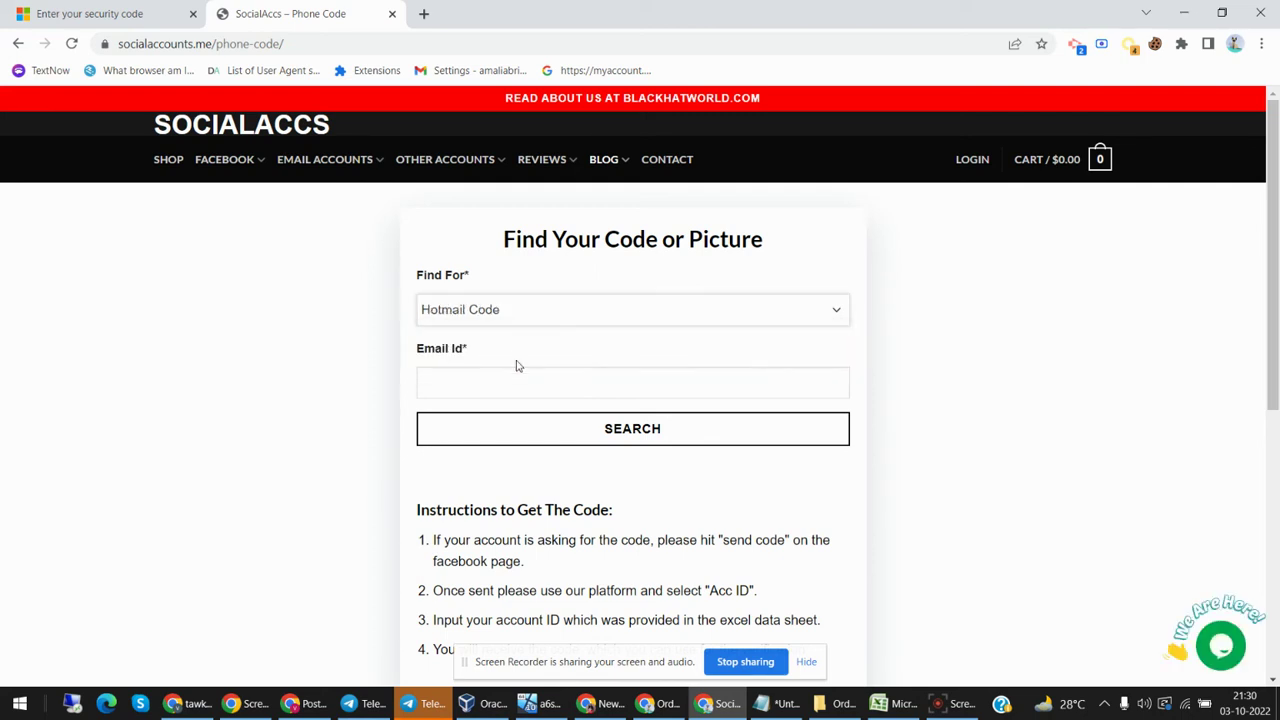
{"action": "left_click", "coordinate": [526, 386]}
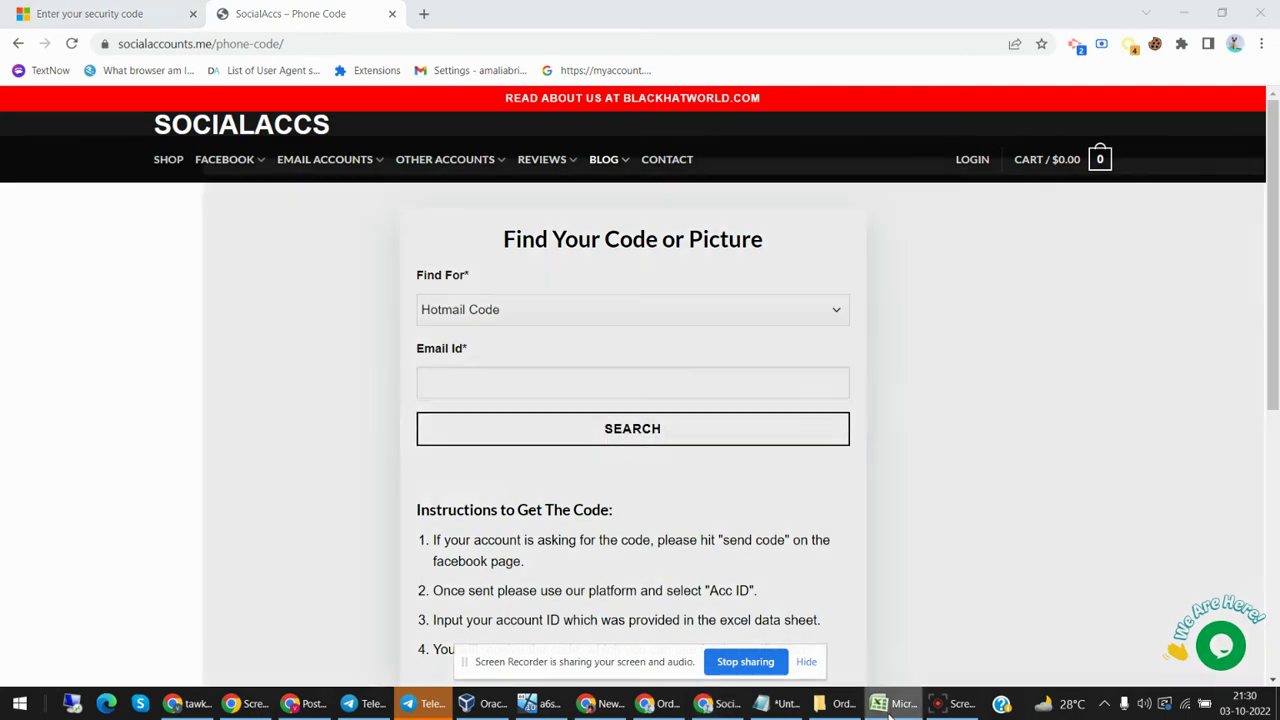
{"action": "left_click", "coordinate": [880, 703]}
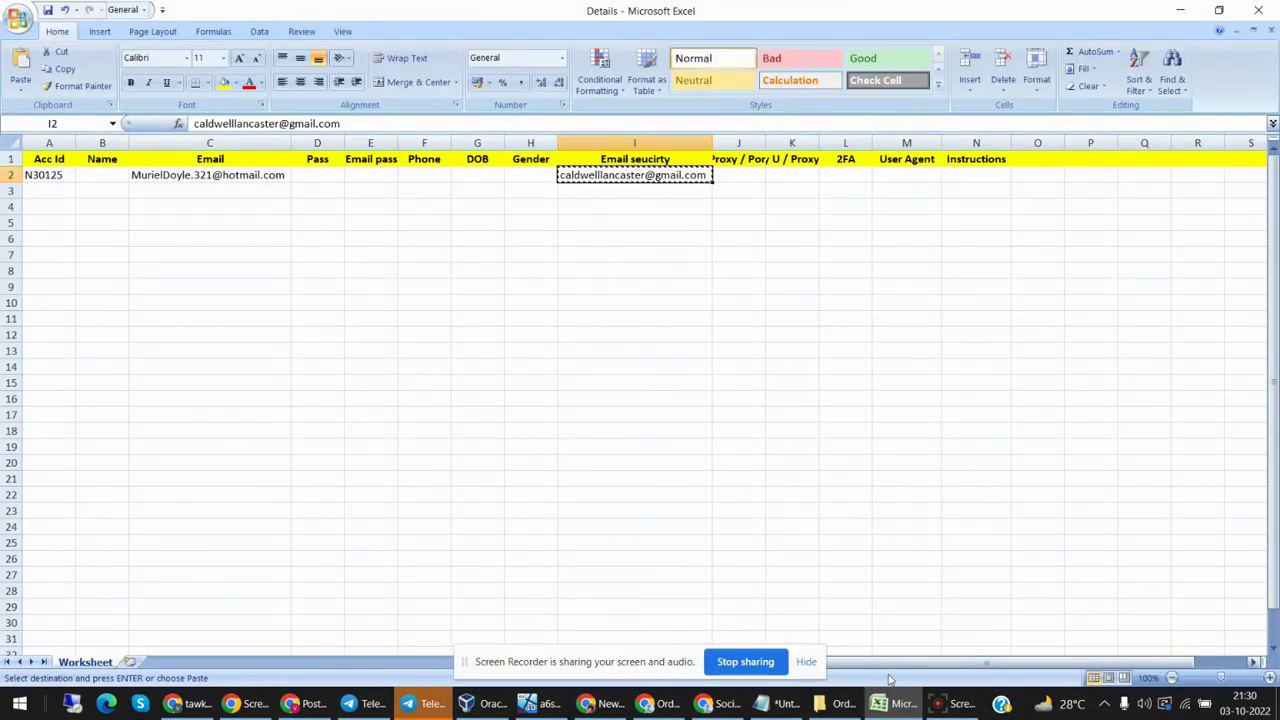
{"action": "left_click", "coordinate": [718, 703]}
{"action": "key", "text": "ctrl+v"}
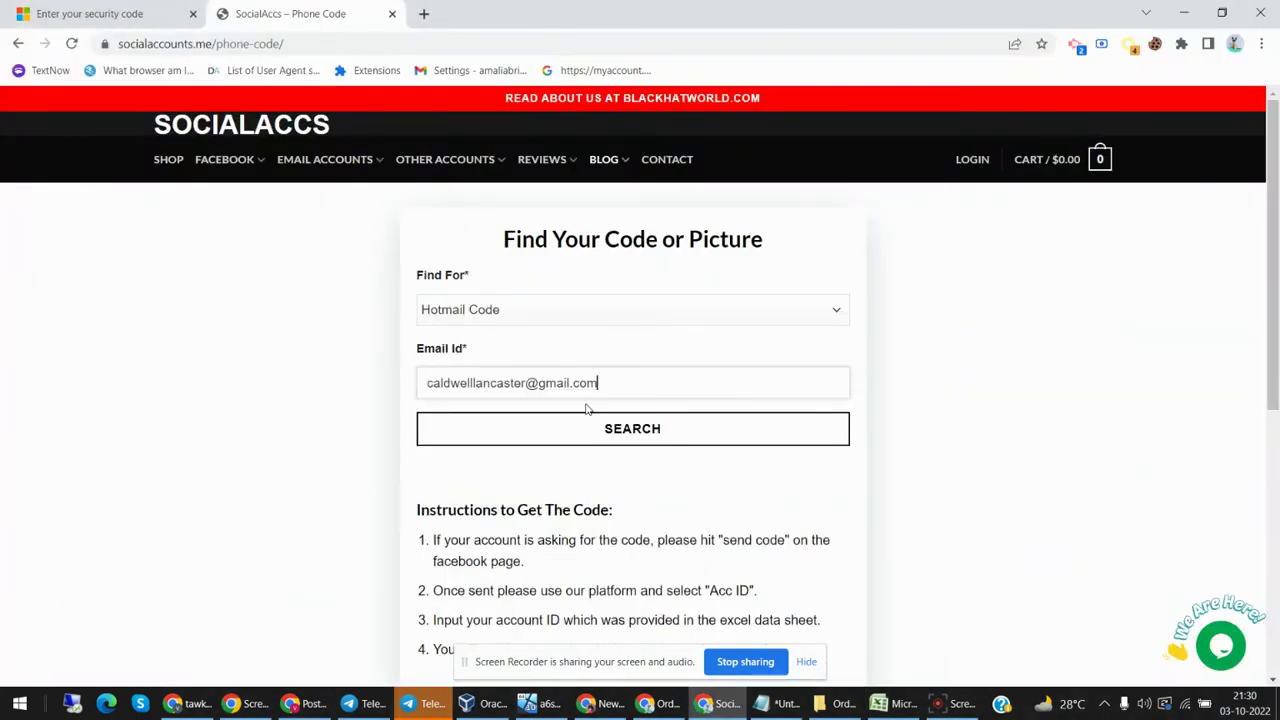
{"action": "left_click", "coordinate": [640, 440]}
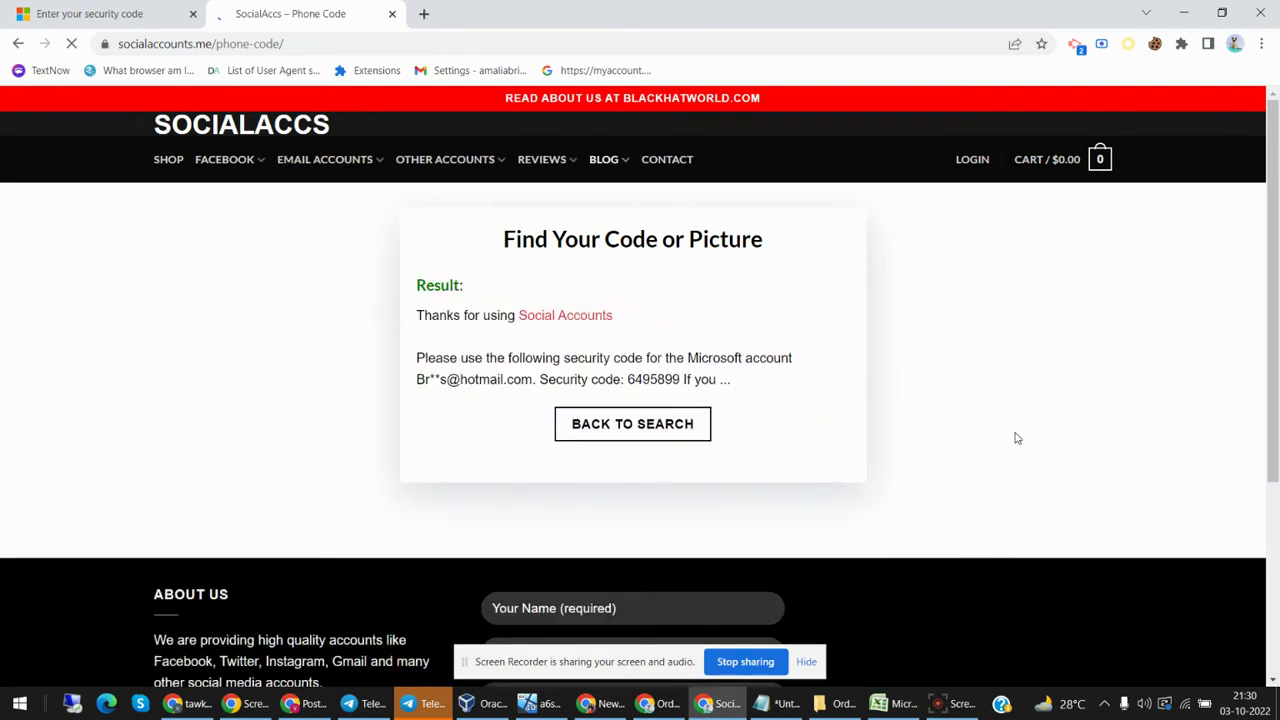
{"action": "double_click", "coordinate": [653, 379]}
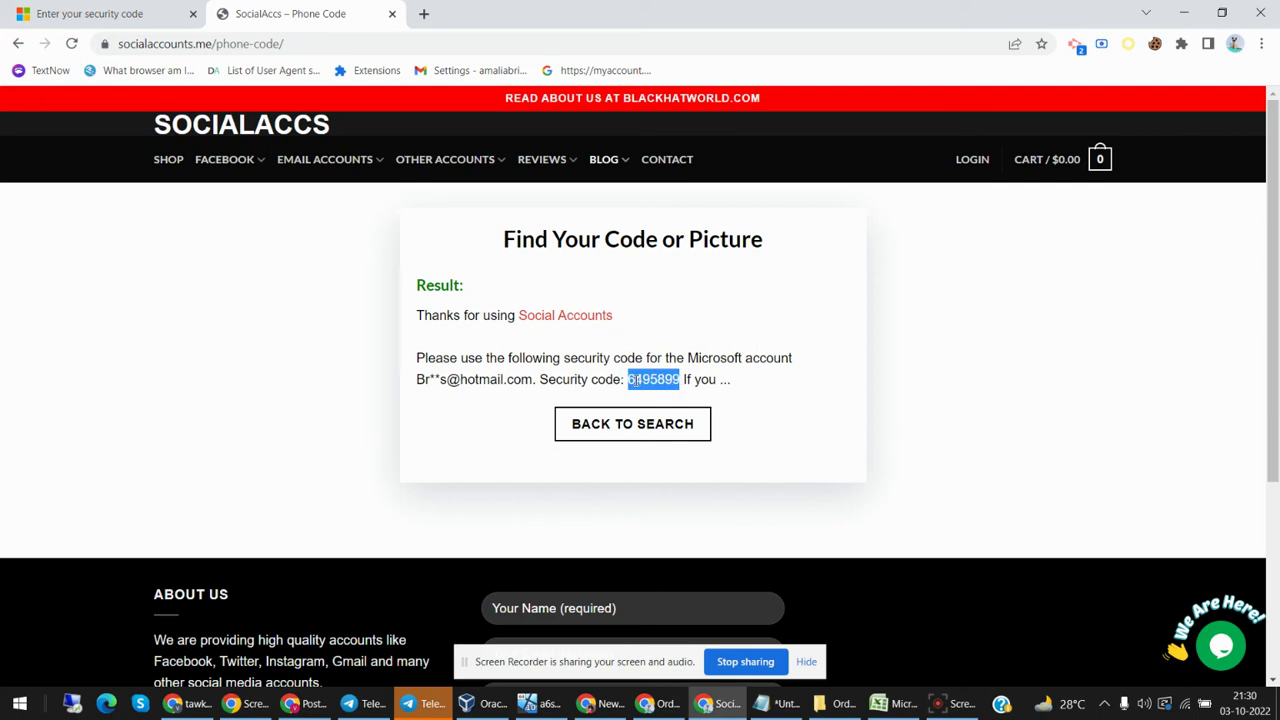
{"action": "key", "text": "ctrl+c"}
{"action": "key", "text": "ctrl+shift+Tab"}
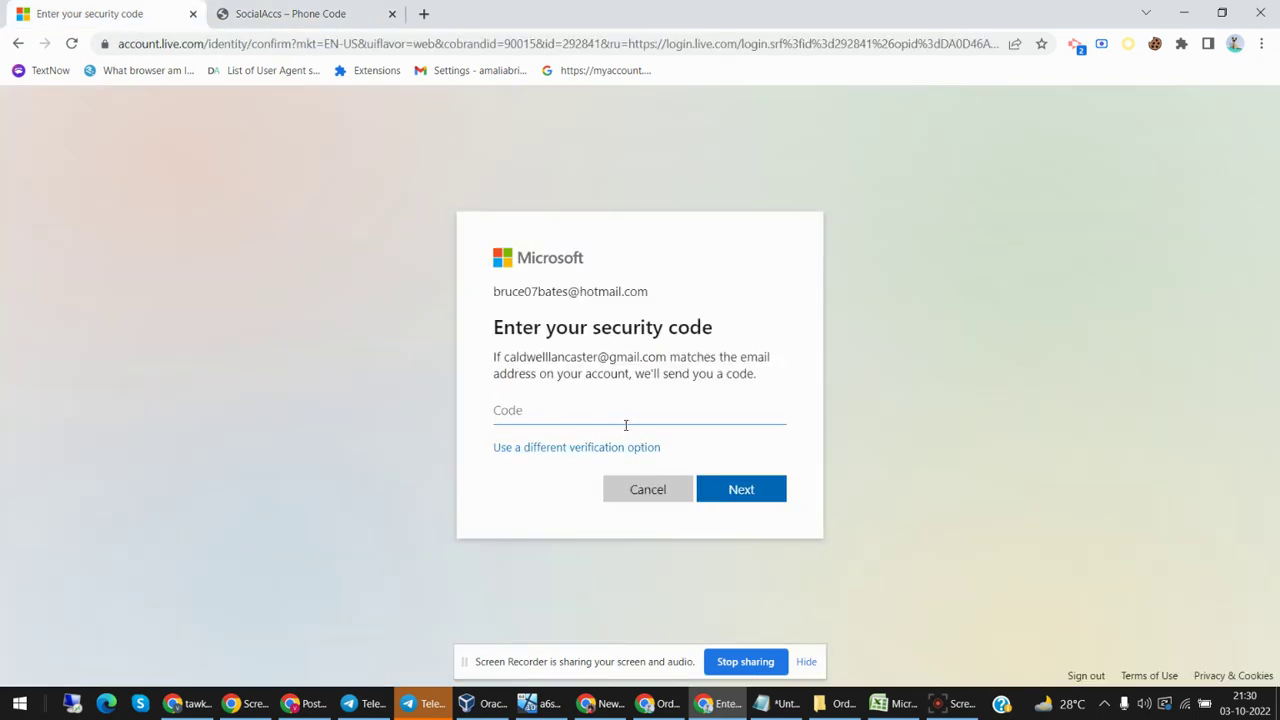
{"action": "key", "text": "ctrl+v"}
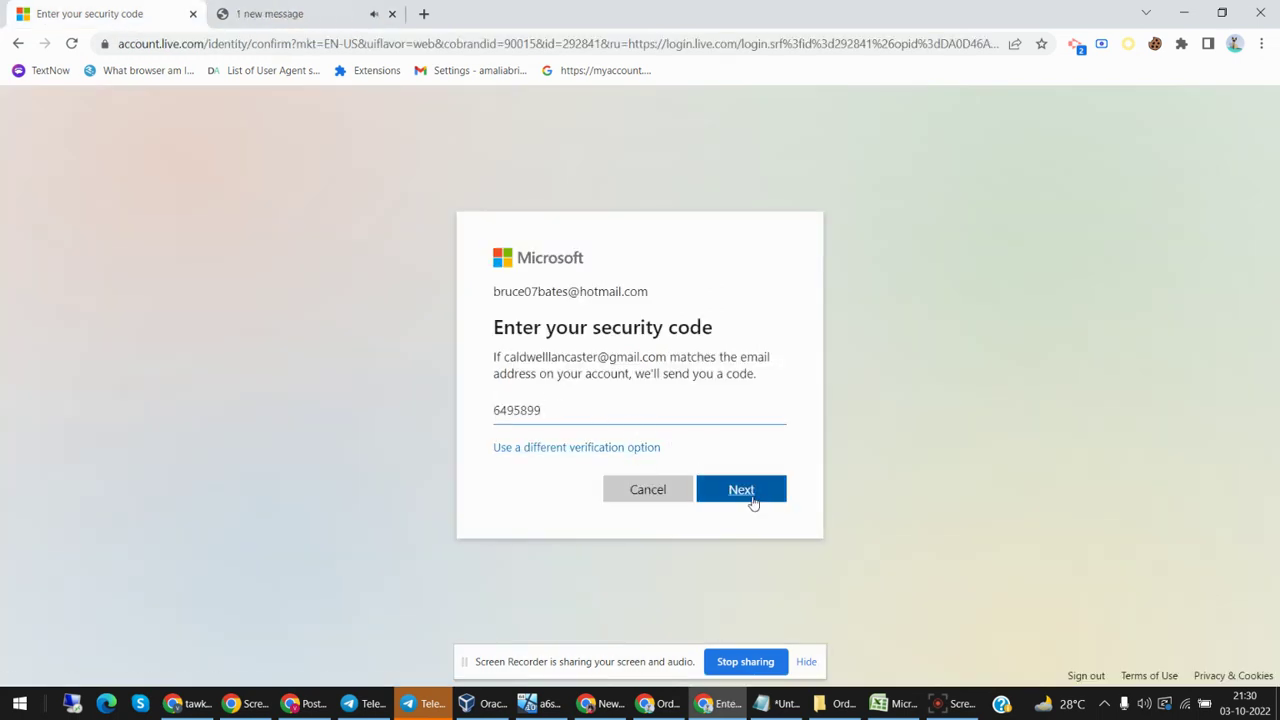
{"action": "left_click", "coordinate": [759, 502]}
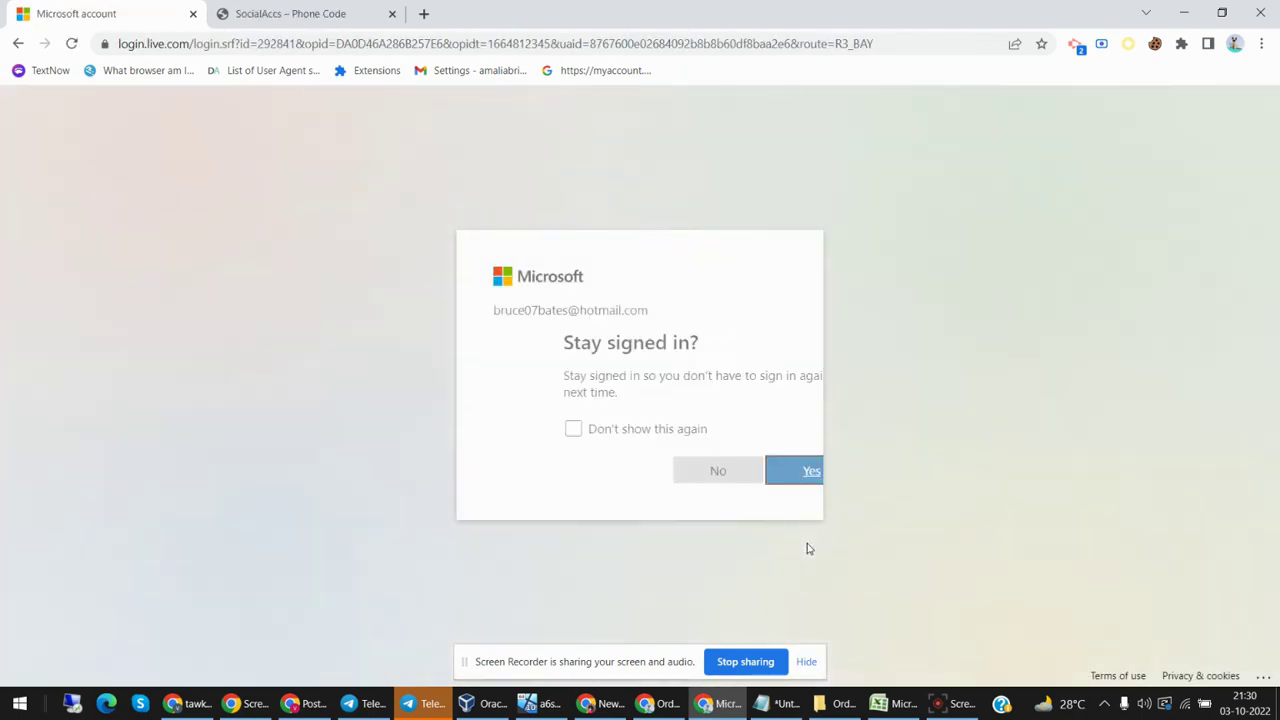
{"action": "left_click", "coordinate": [727, 475]}
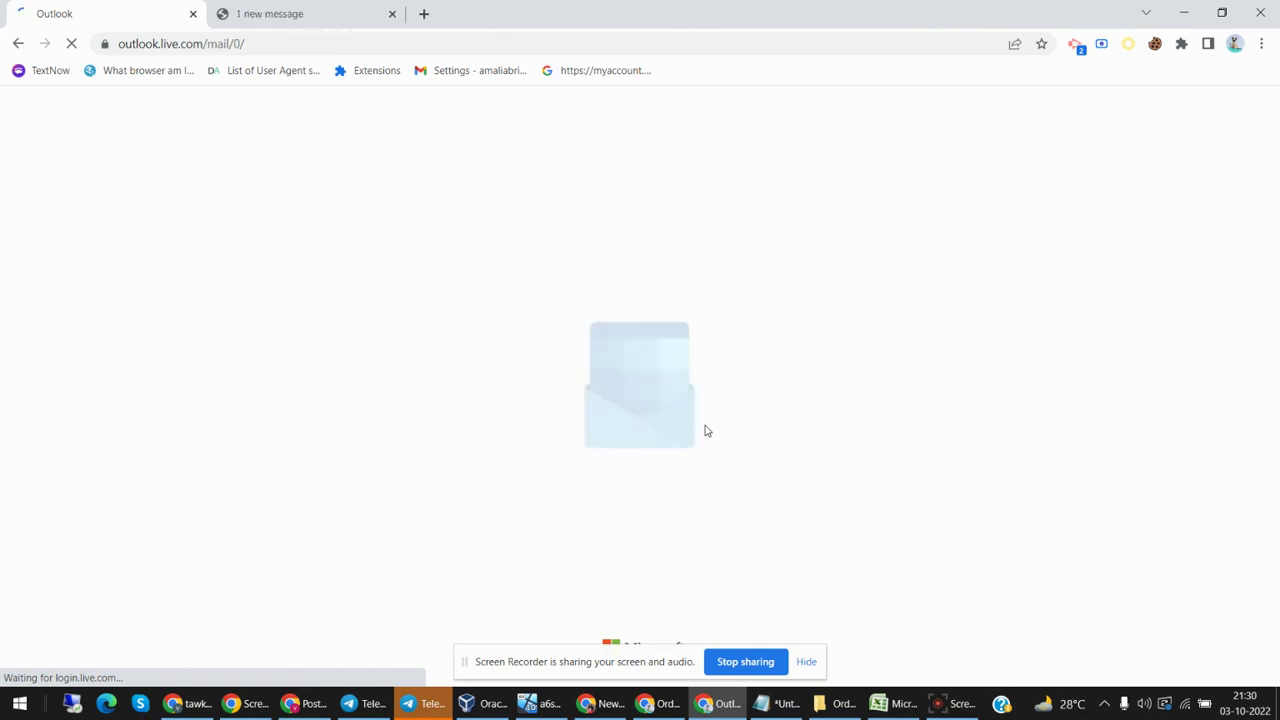
- Once Outlook loads, switch back to the SocialAccs code tab
{"action": "key", "text": "ctrl+Tab"}
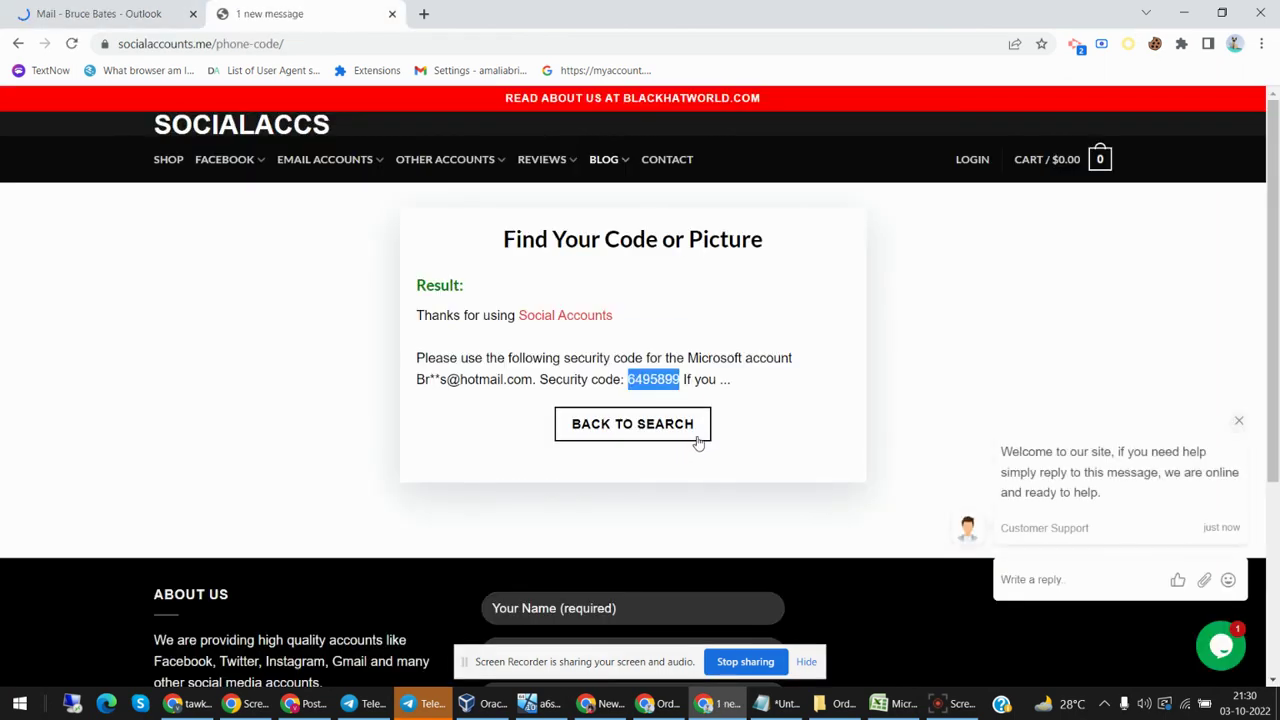